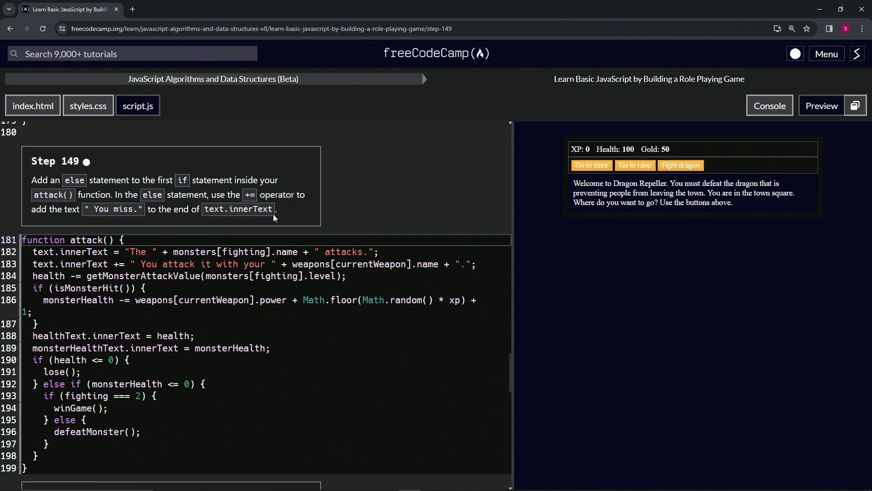
# - Add an else block after the first if in attack() appending " You miss." to text.innerText
pyautogui.click(52, 327)
pyautogui.write('else {')
pyautogui.press('Return')
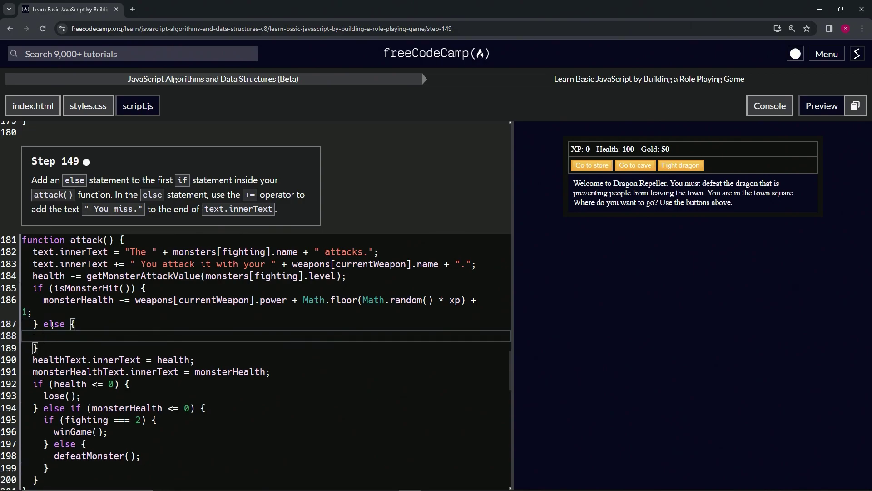
pyautogui.write('text.innerText ')
pyautogui.write('+= "')
pyautogui.write(' You miss."')
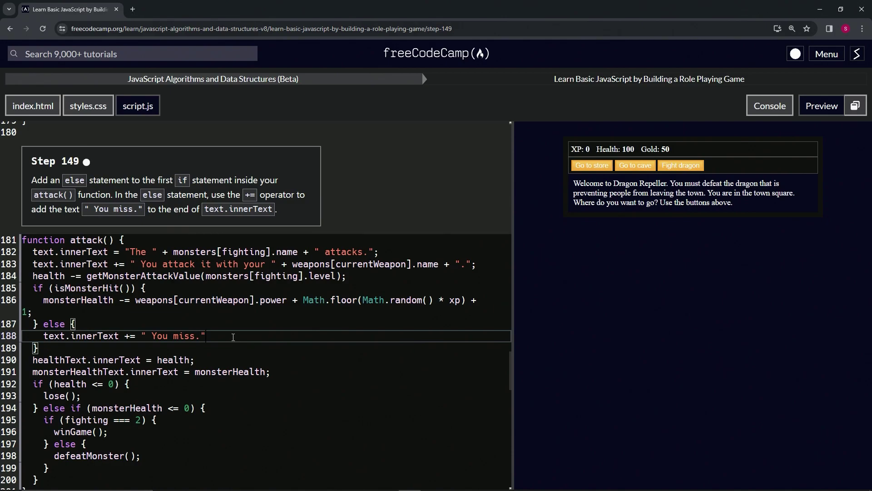
pyautogui.write(';')
pyautogui.scroll(-3, 101, 331)
pyautogui.scroll(-3, 122, 404)
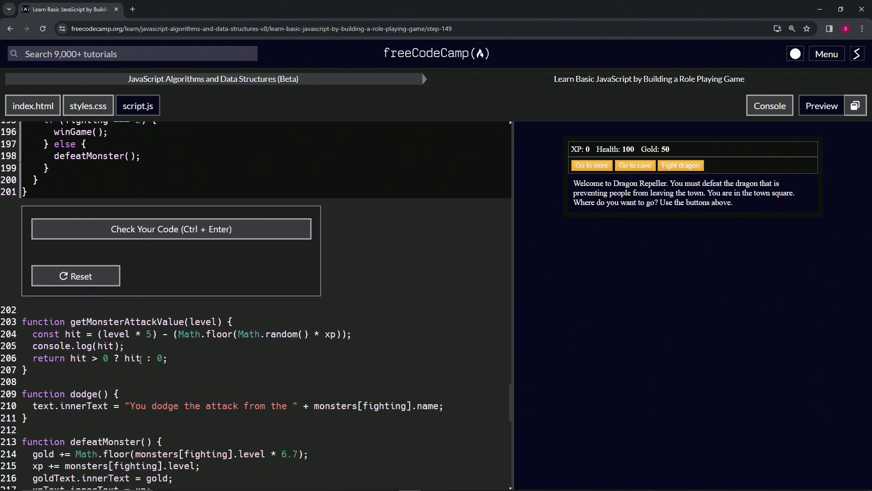
pyautogui.scroll(4, 193, 332)
pyautogui.scroll(1, 151, 286)
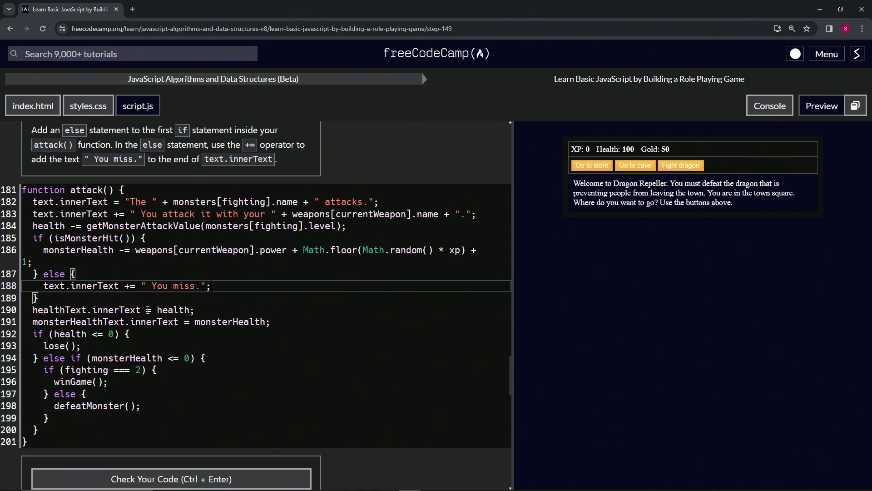
pyautogui.click(84, 272)
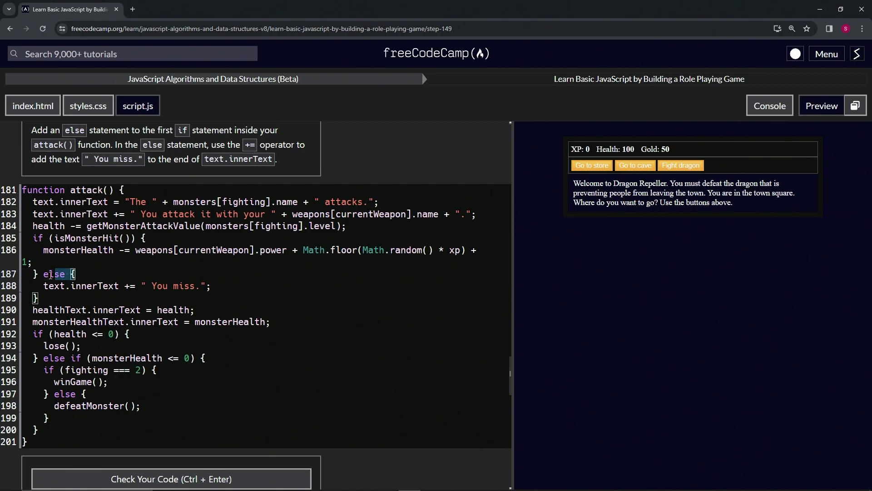
pyautogui.click(41, 237)
pyautogui.moveTo(41, 237); pyautogui.dragTo(54, 238)
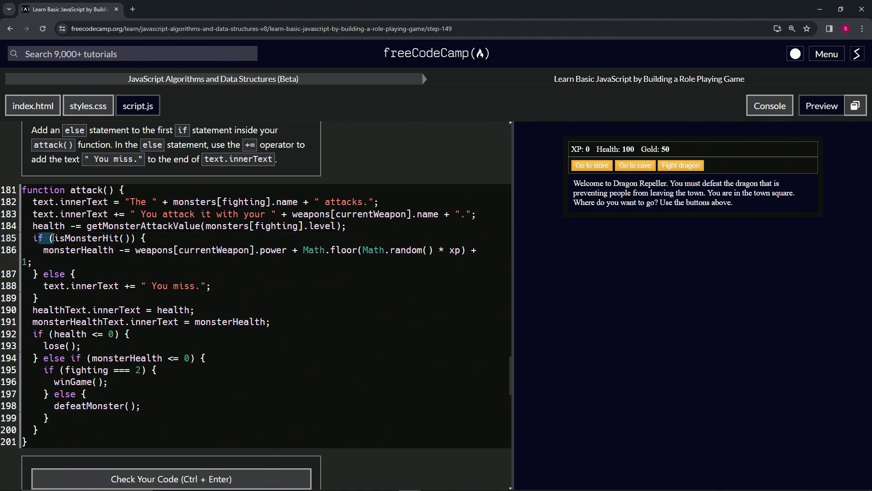
pyautogui.click(133, 236)
pyautogui.click(197, 193)
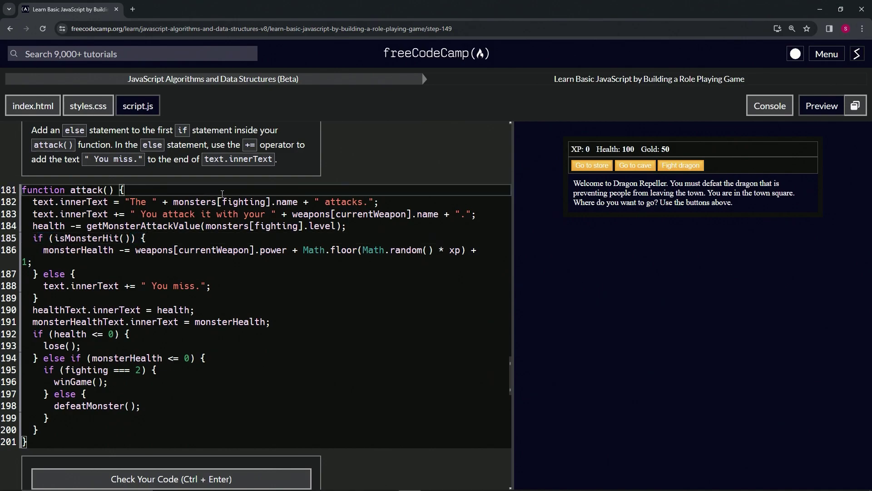
pyautogui.scroll(-3, 221, 218)
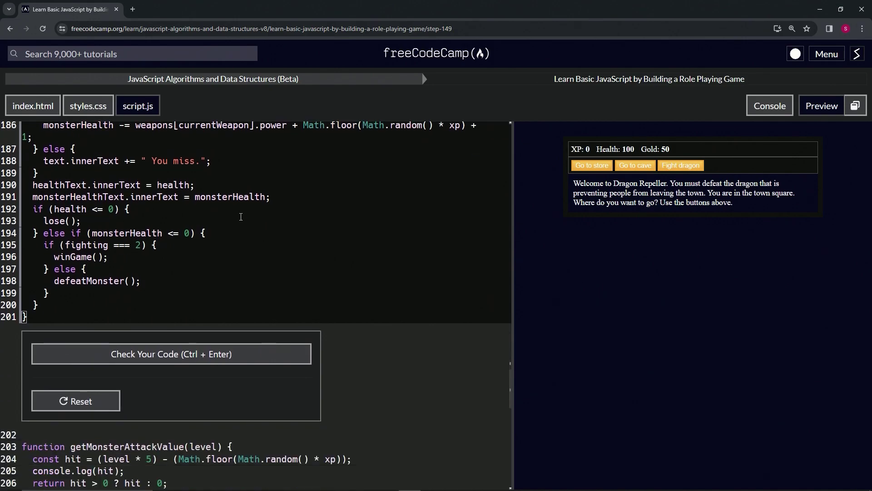
# - Pass the step 149 check and submit to advance to step 150 (isMonsterHit)
pyautogui.click(142, 360)
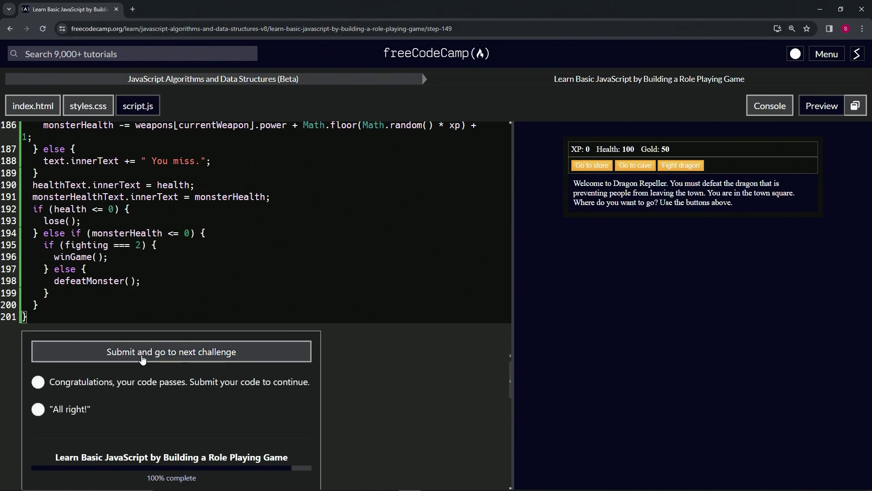
pyautogui.click(142, 360)
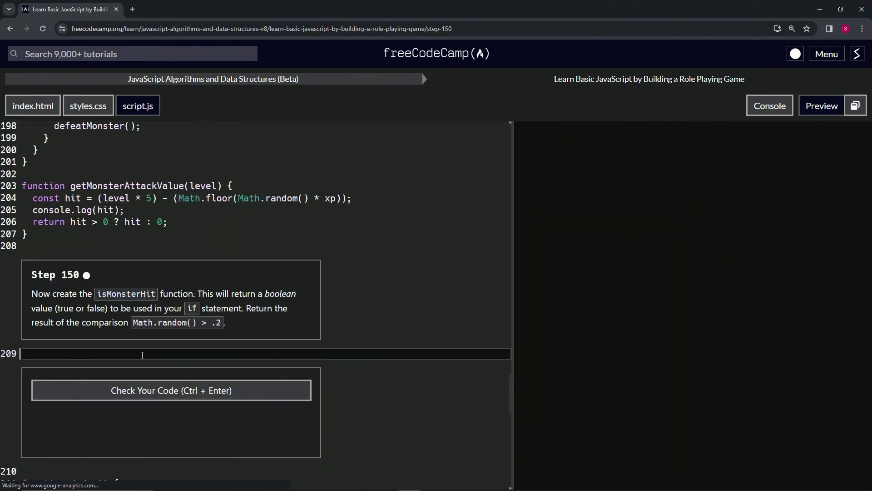